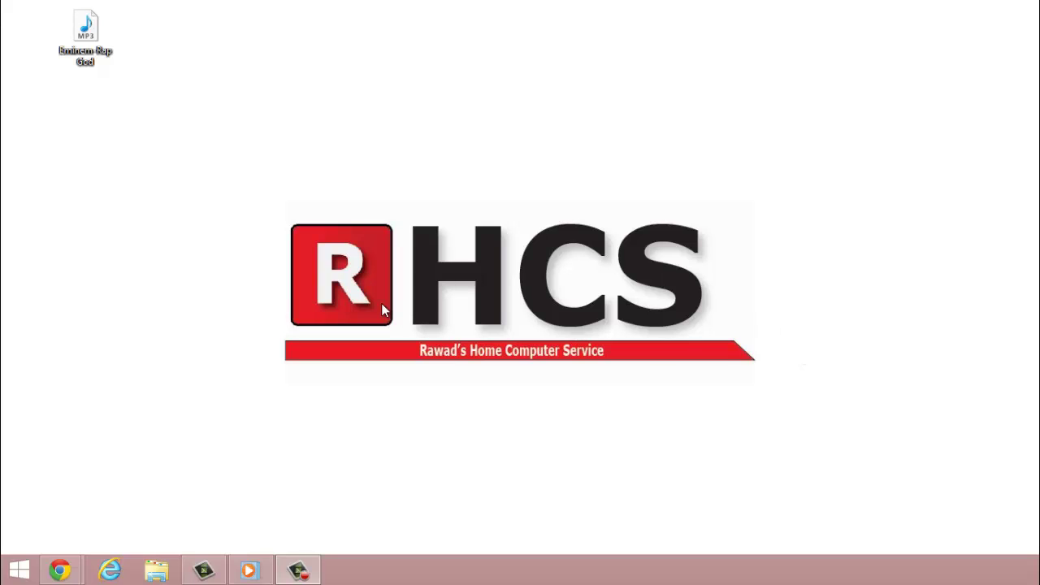
- Open the Playlists folder inside the Music folder in File Explorer
key(super+e)
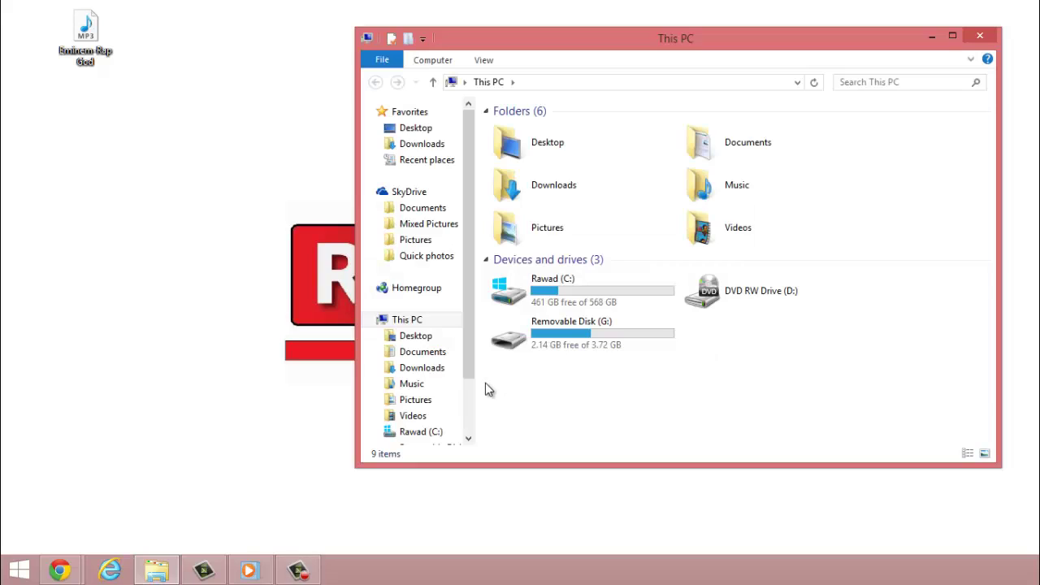
click(435, 383)
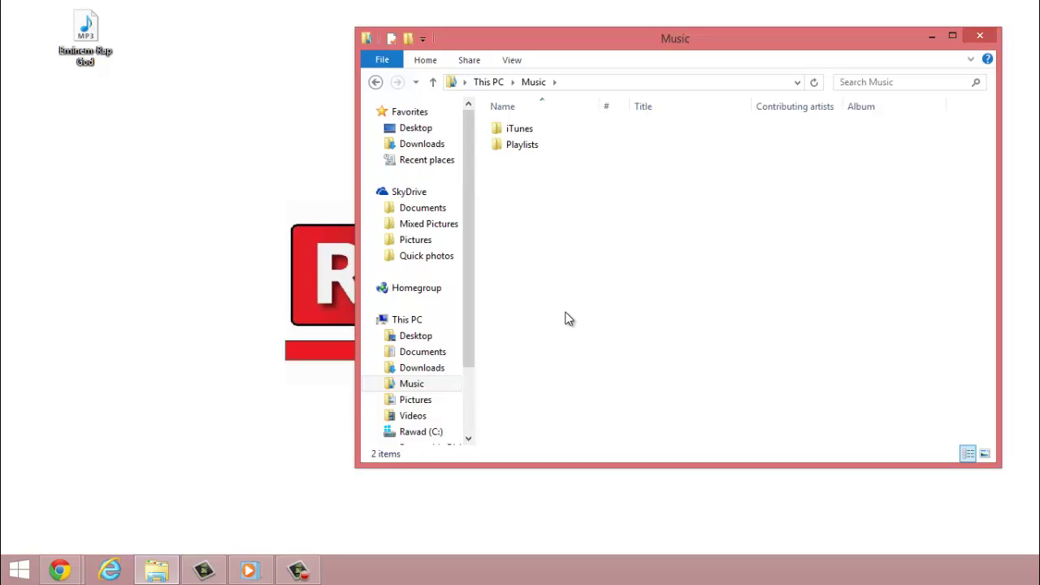
click(531, 147)
double_click(531, 147)
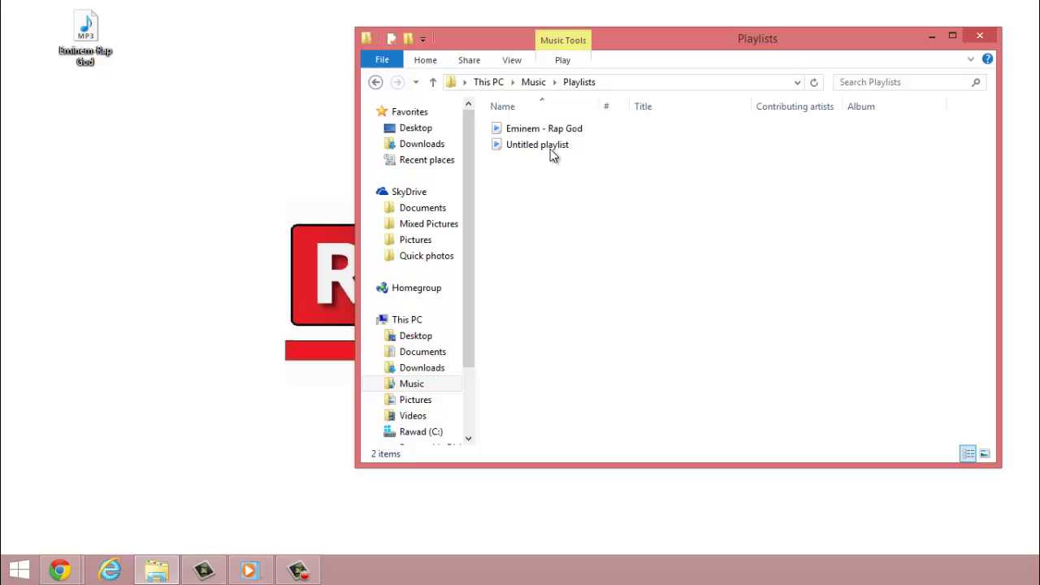
click(545, 136)
click(548, 145)
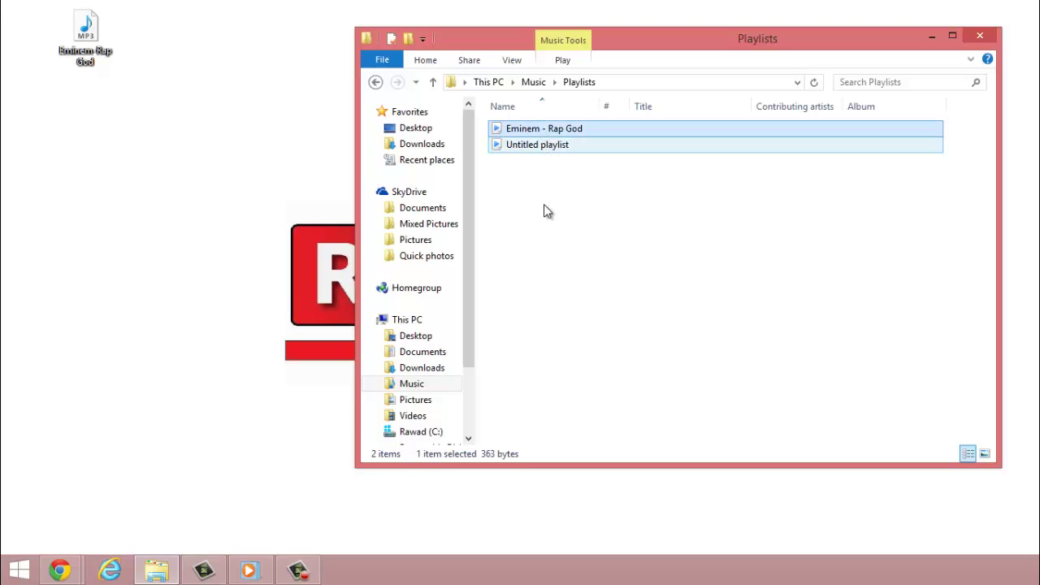
click(544, 206)
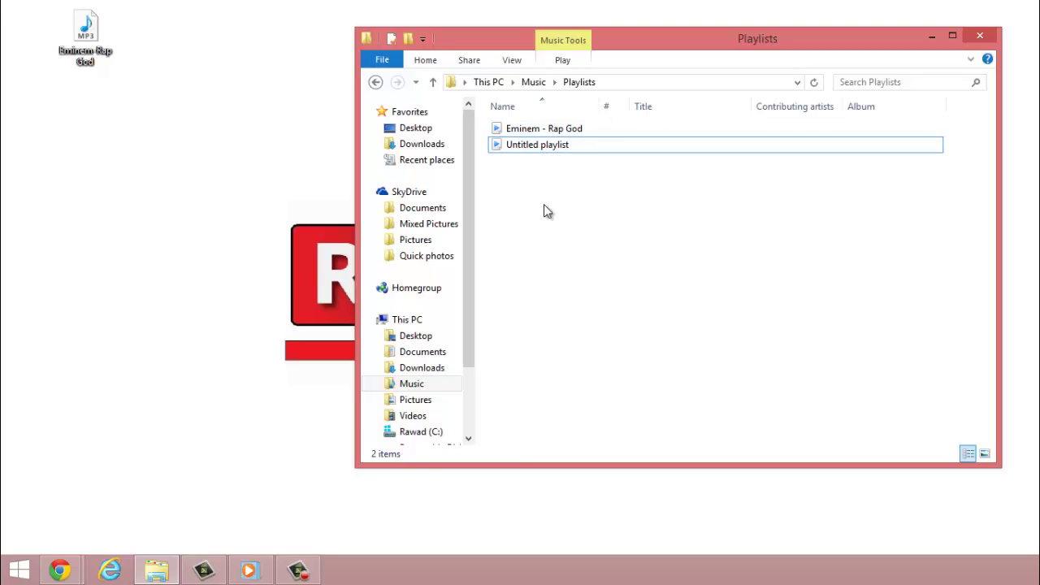
click(529, 149)
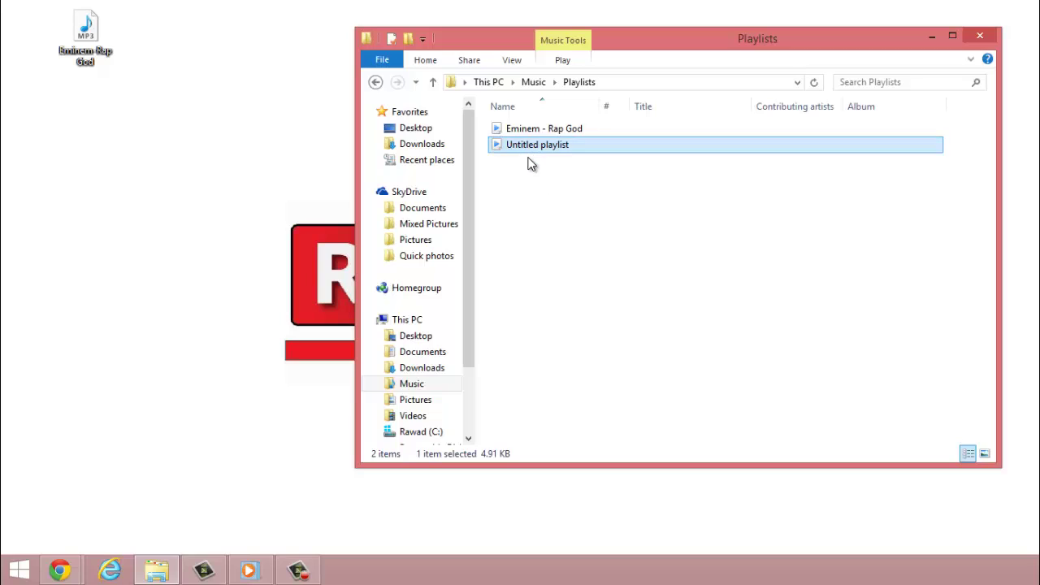
click(529, 197)
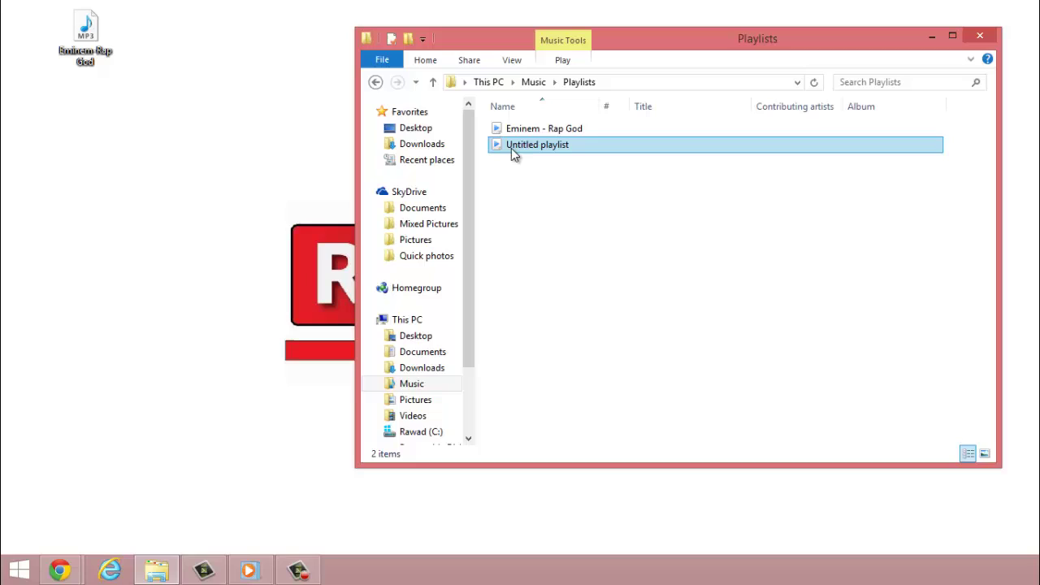
click(537, 131)
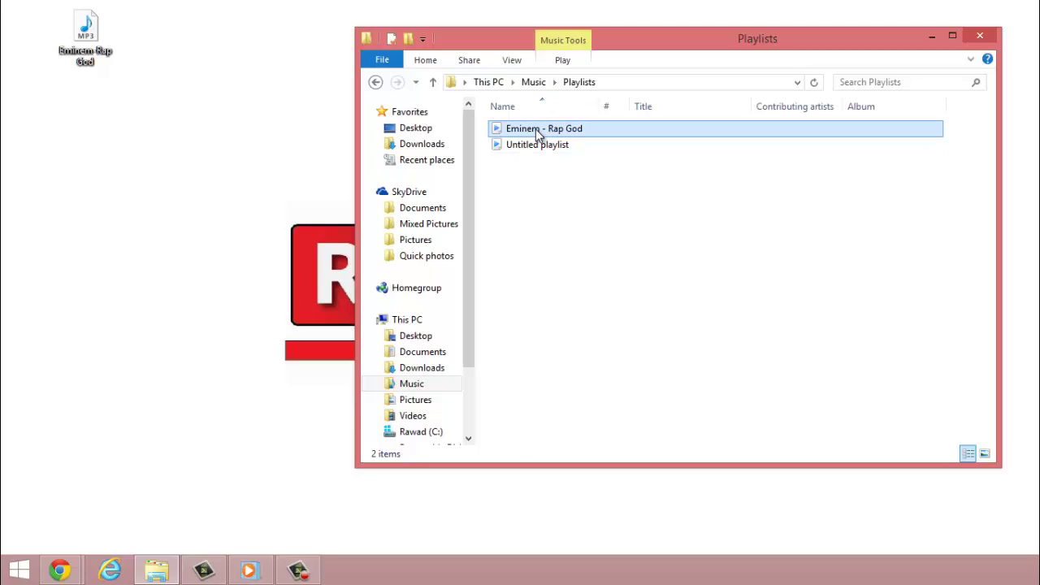
click(531, 229)
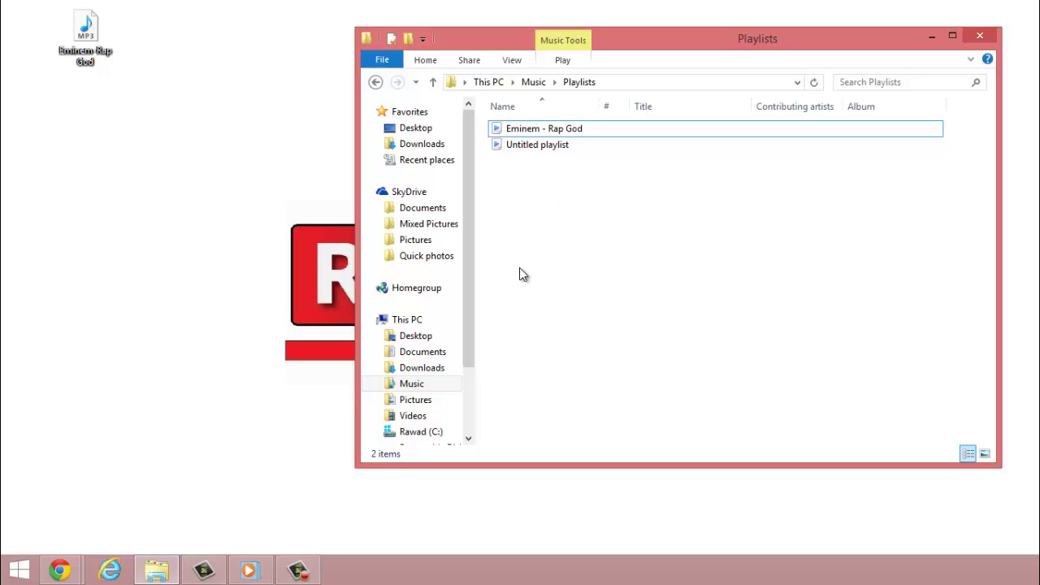
- Move the Eminem Rap God MP3 file lower on the desktop, into the empty area beside the folder window
click(84, 47)
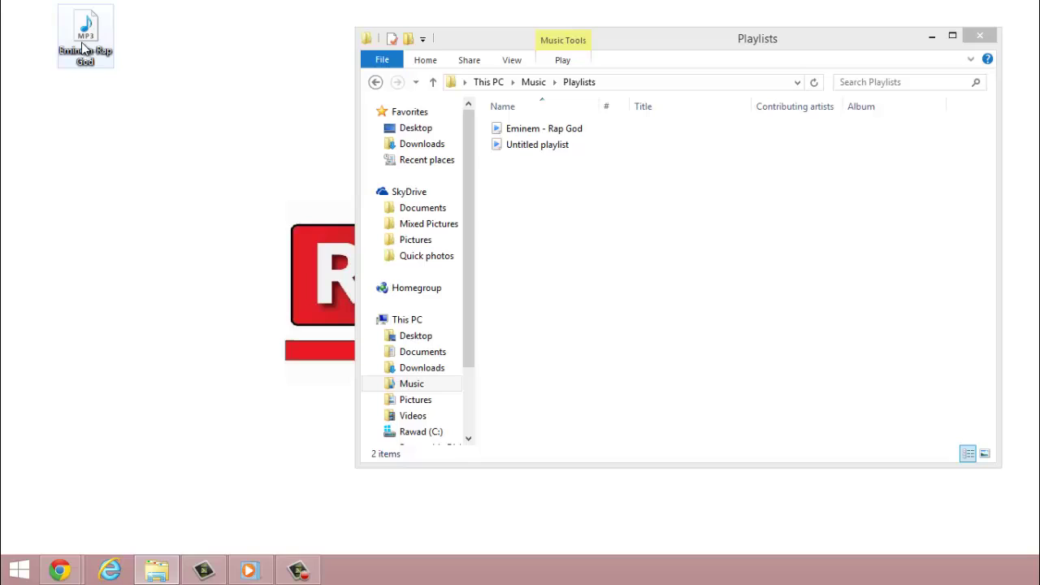
drag(84, 47, 141, 209)
click(198, 332)
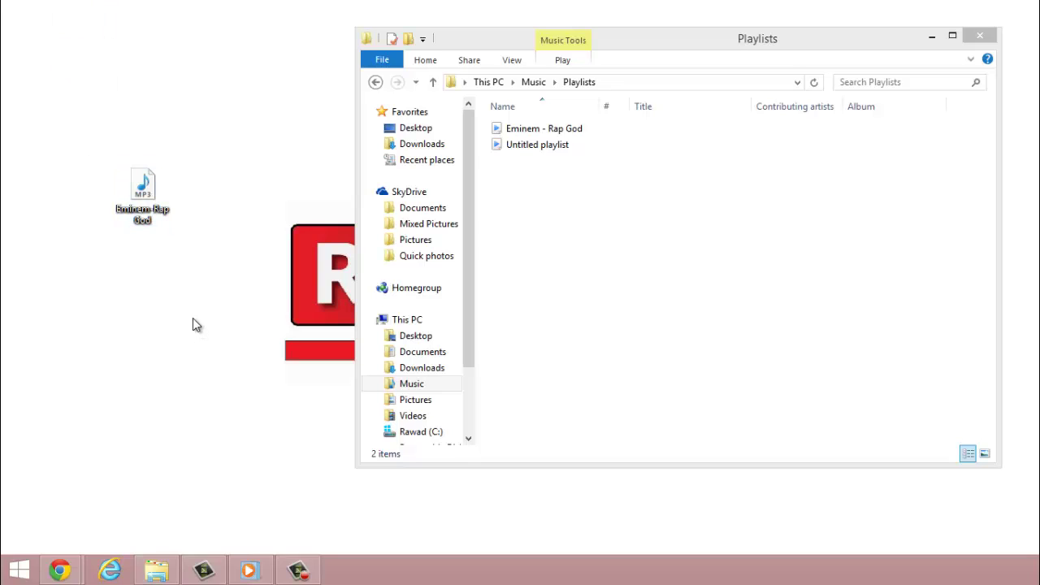
- Play the Eminem Rap God MP3 from the desktop in Windows Media Player and pause it
click(140, 216)
double_click(140, 216)
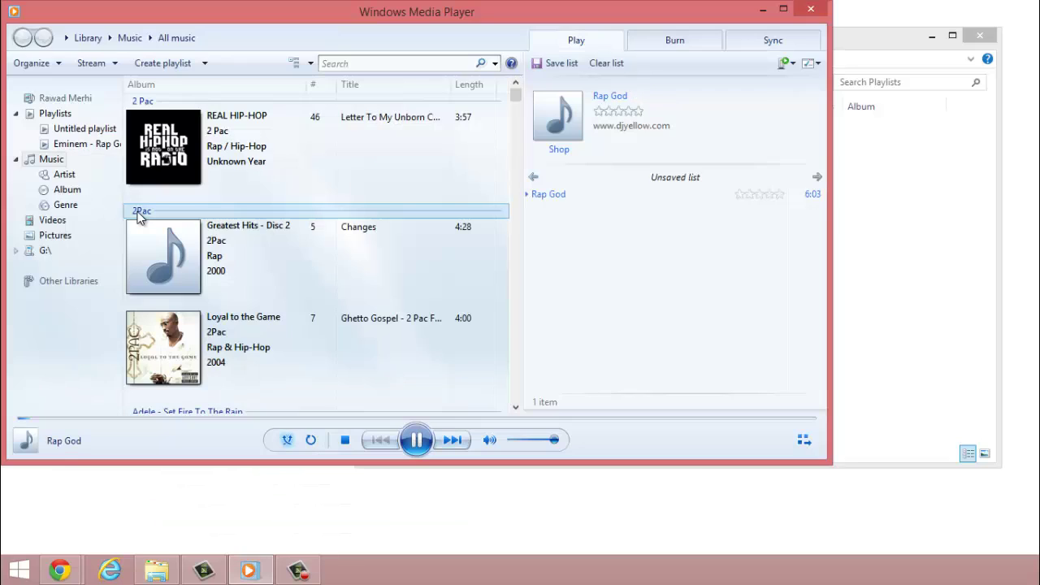
click(405, 455)
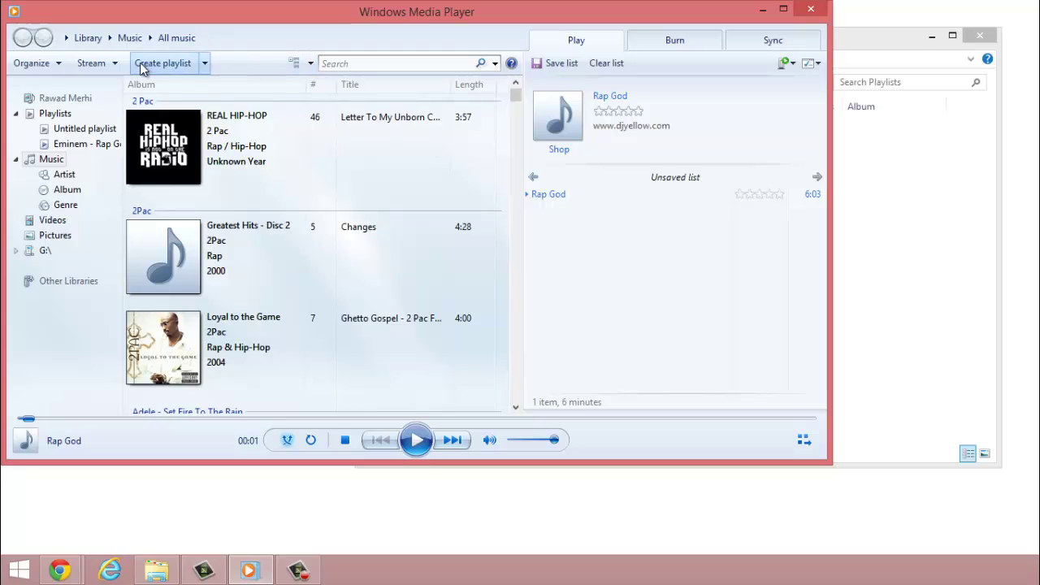
- Review which local network devices are allowed in the media streaming options and accept the settings
click(111, 65)
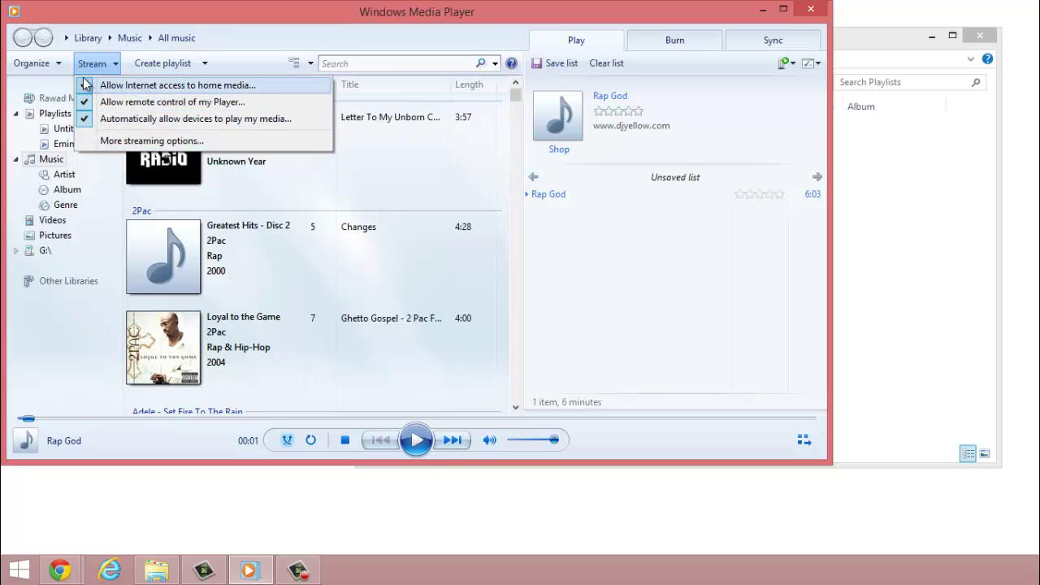
click(85, 142)
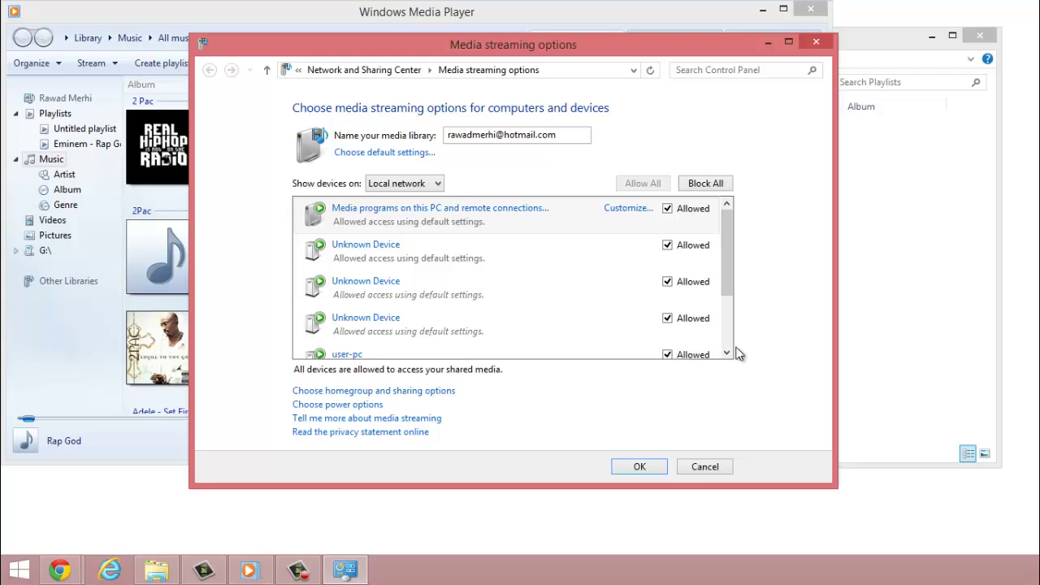
click(727, 351)
click(726, 352)
click(727, 352)
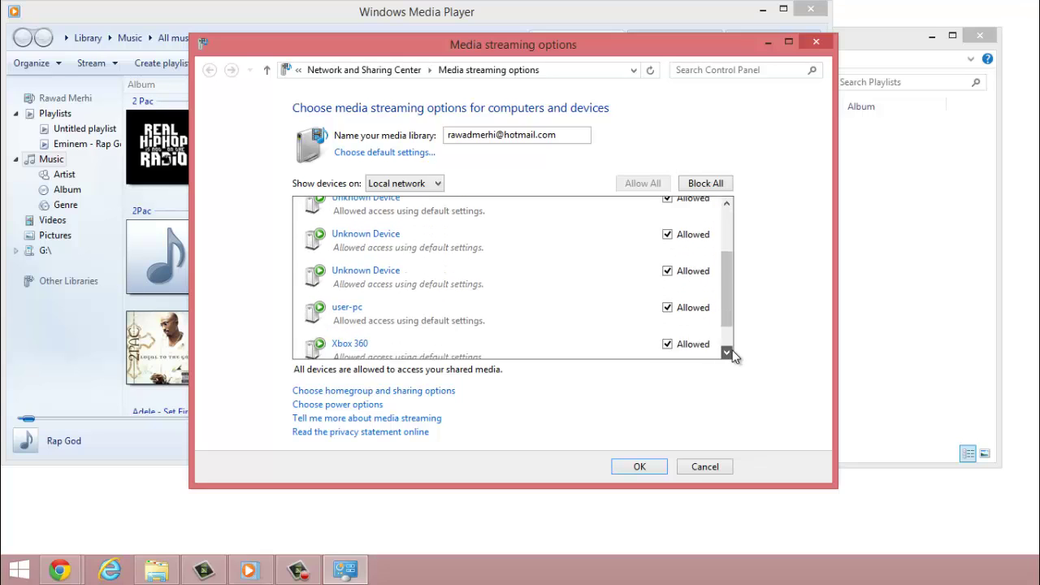
click(727, 352)
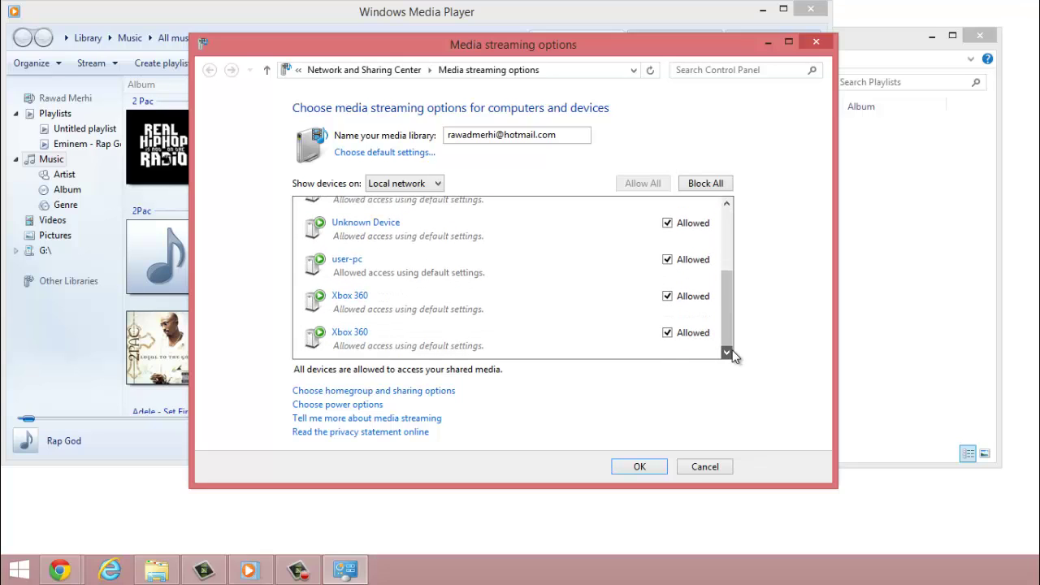
click(631, 468)
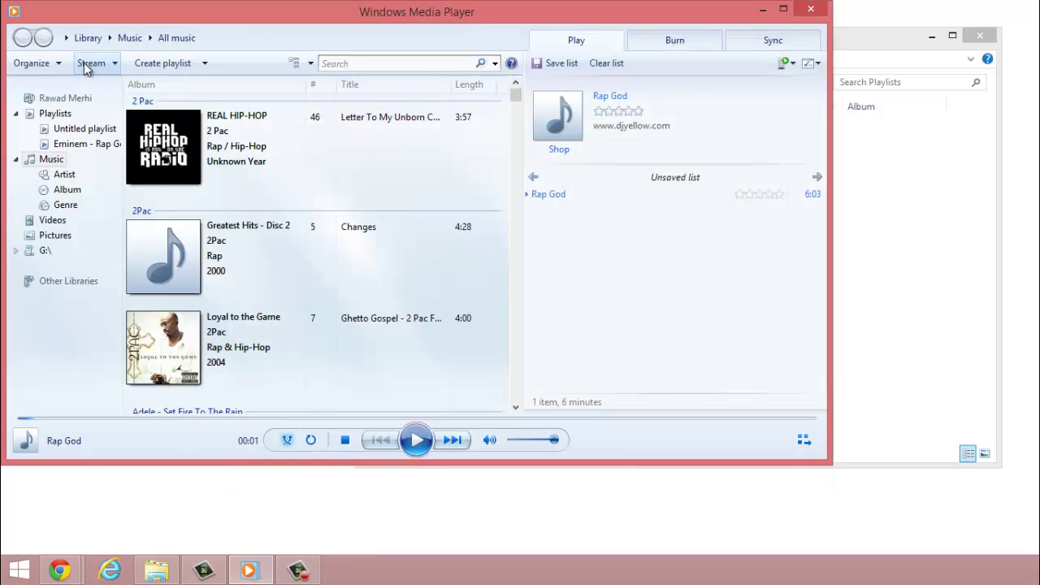
right_click(45, 48)
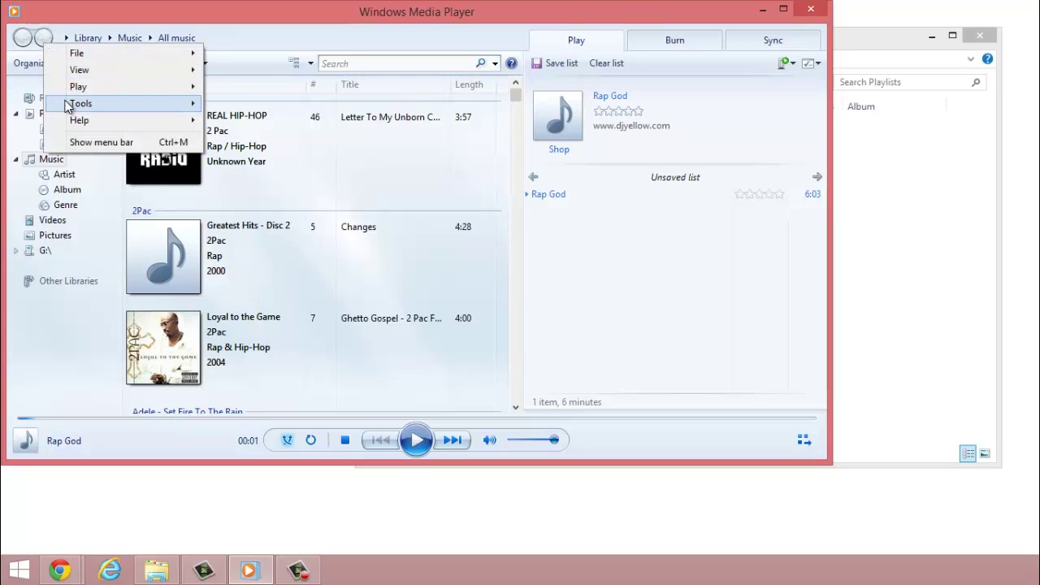
mouse_move(81, 53)
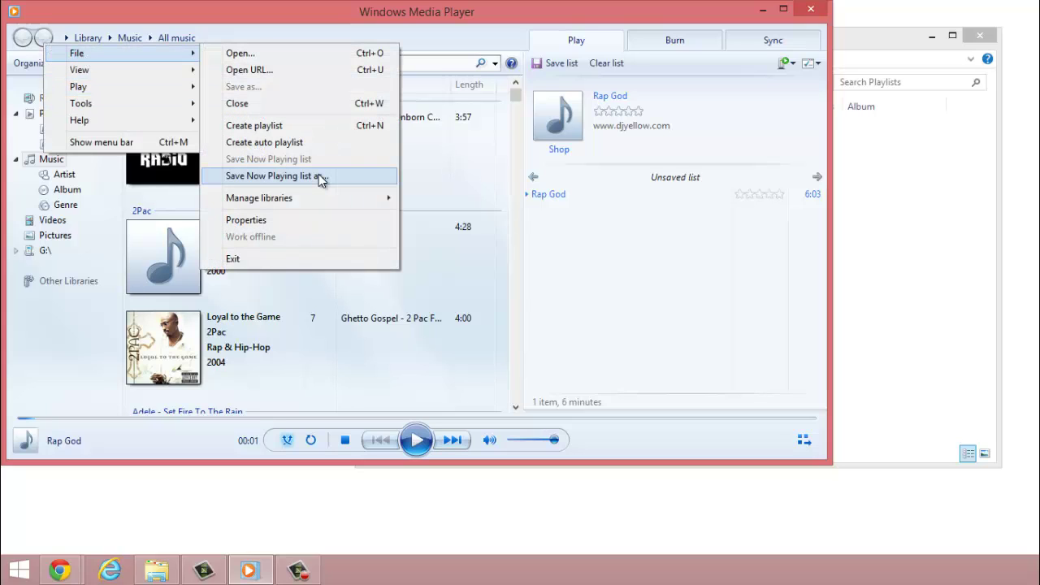
click(319, 175)
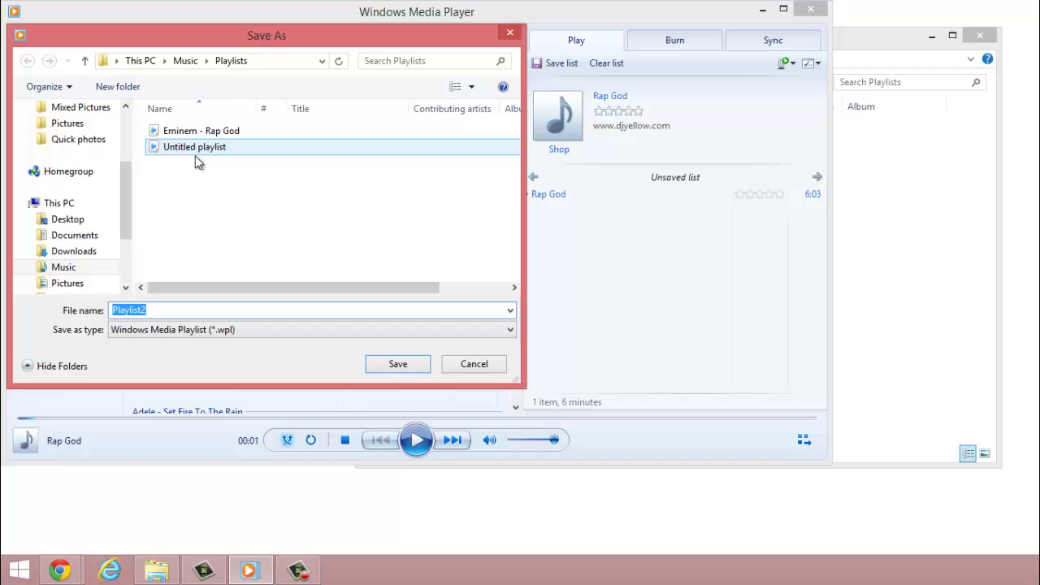
click(195, 184)
double_click(150, 311)
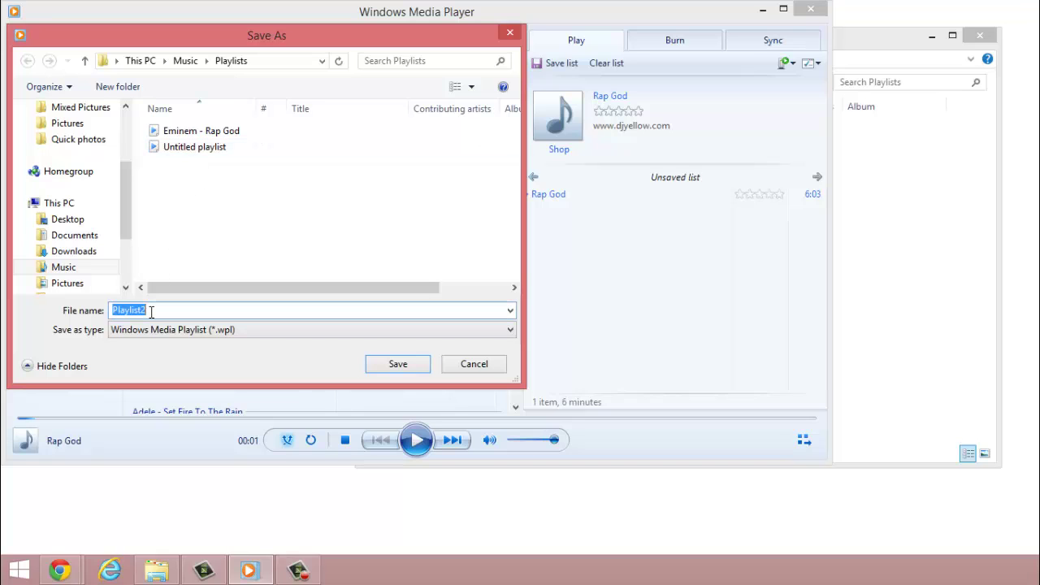
key(BackSpace)
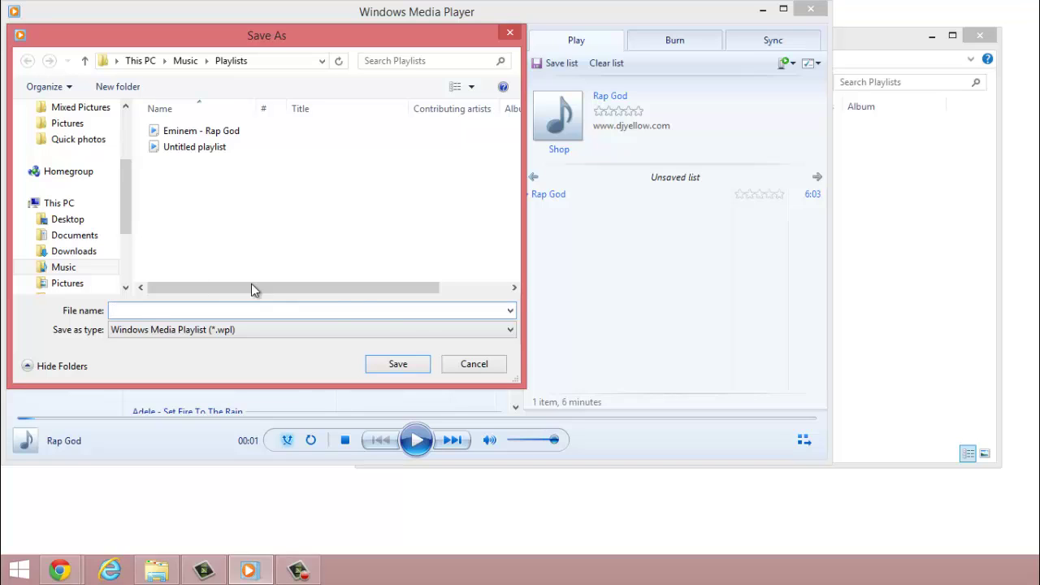
click(466, 367)
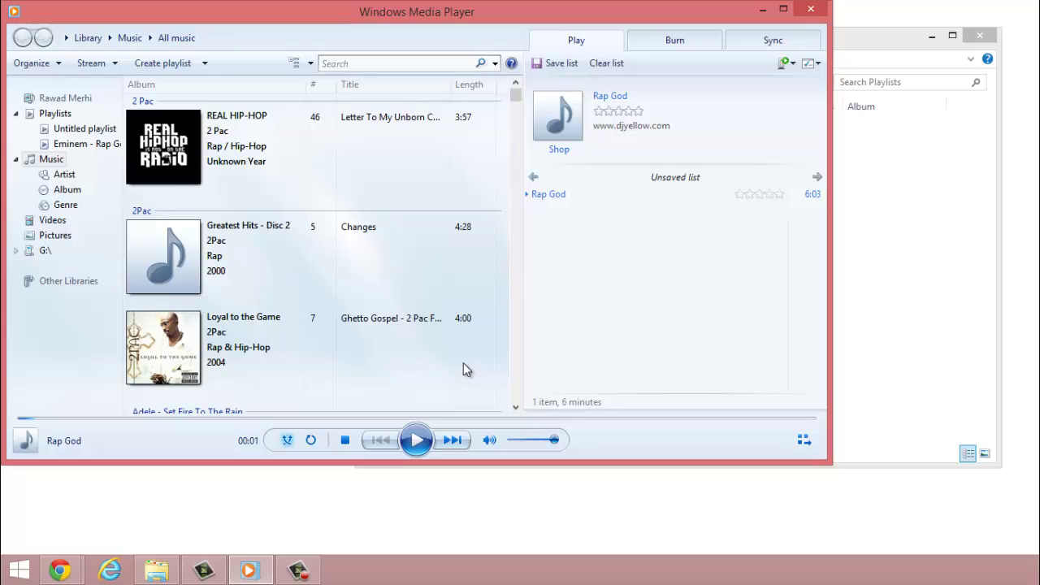
- Minimize Windows Media Player to return to the Playlists folder in File Explorer
click(762, 10)
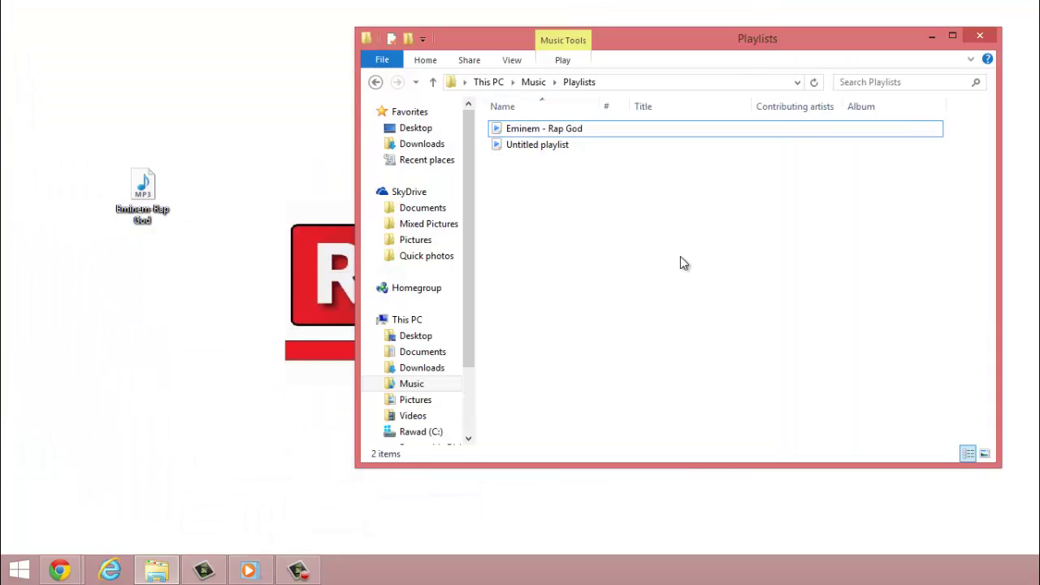